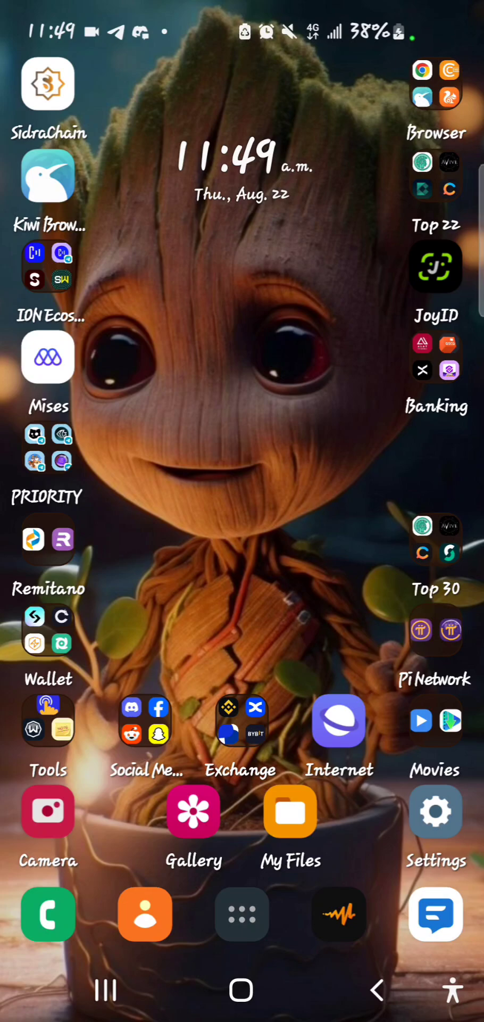
Step: Launch Phantom from the Wallet folder, view the Grass wallet, then leave the app
click(48, 635)
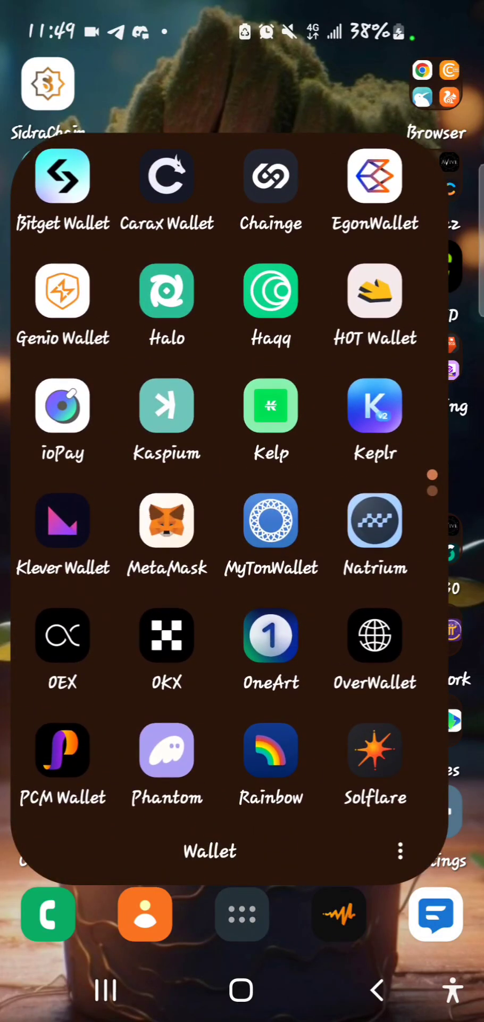
click(377, 990)
click(46, 643)
click(178, 773)
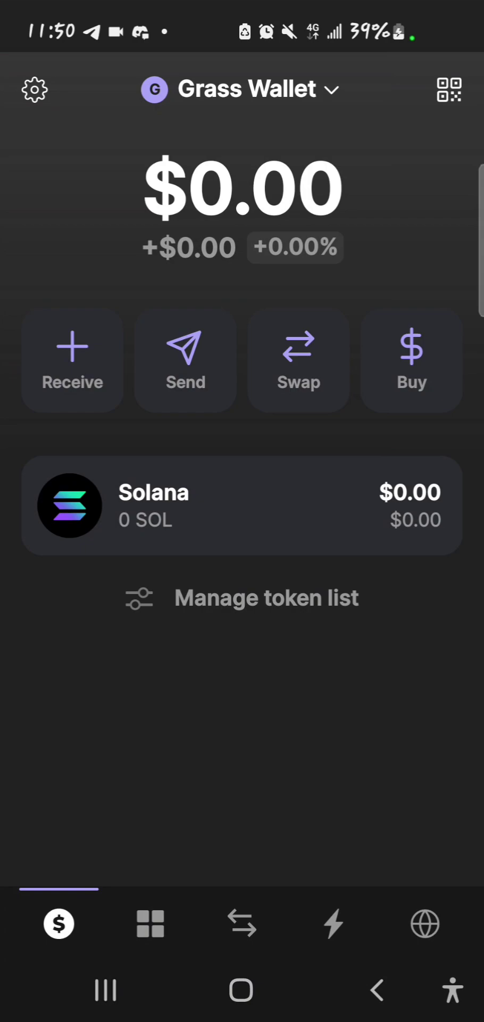
click(241, 990)
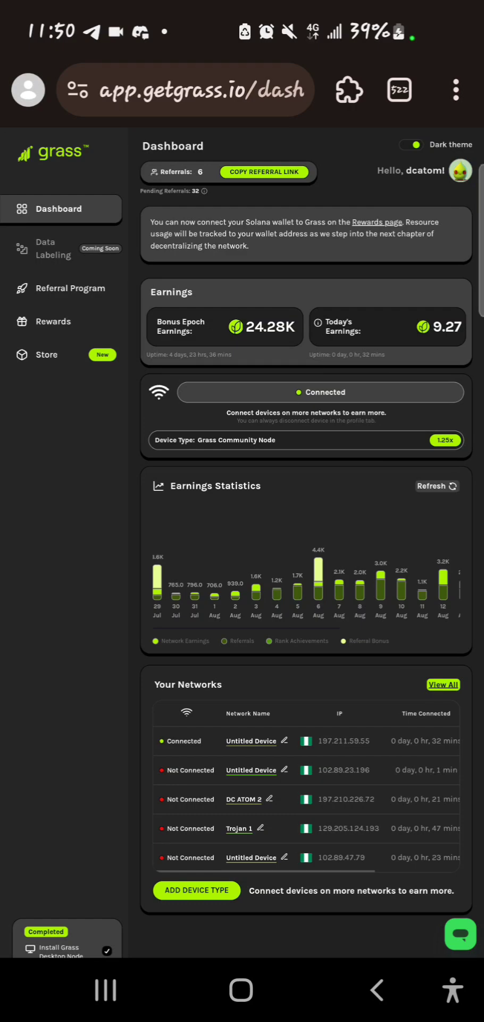
scroll(70, 577, up, 2)
Step: Copy the Grass dashboard link from the browser address bar and return home
click(177, 72)
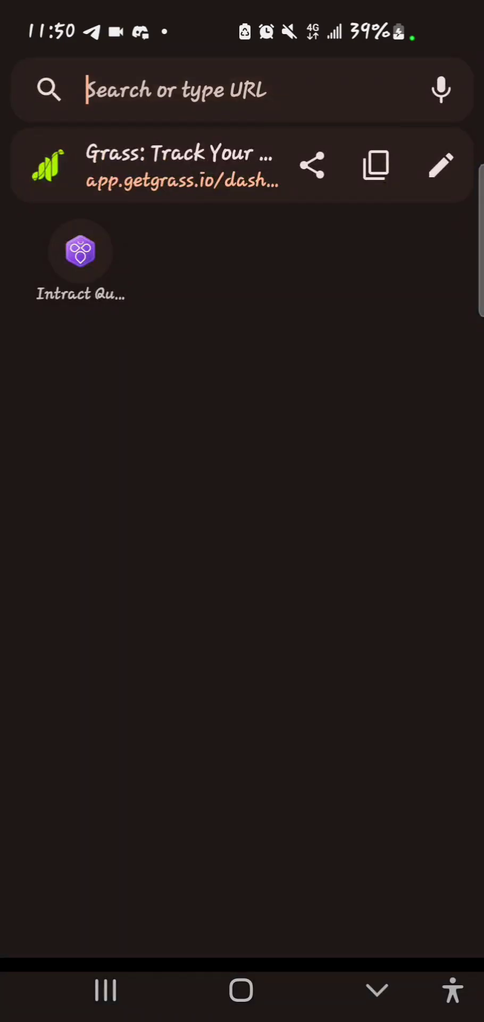
click(376, 165)
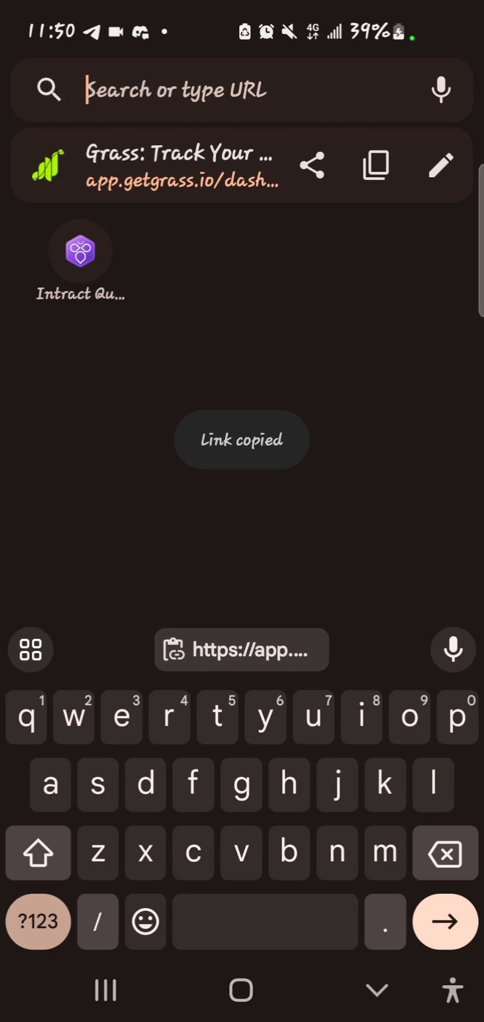
click(241, 990)
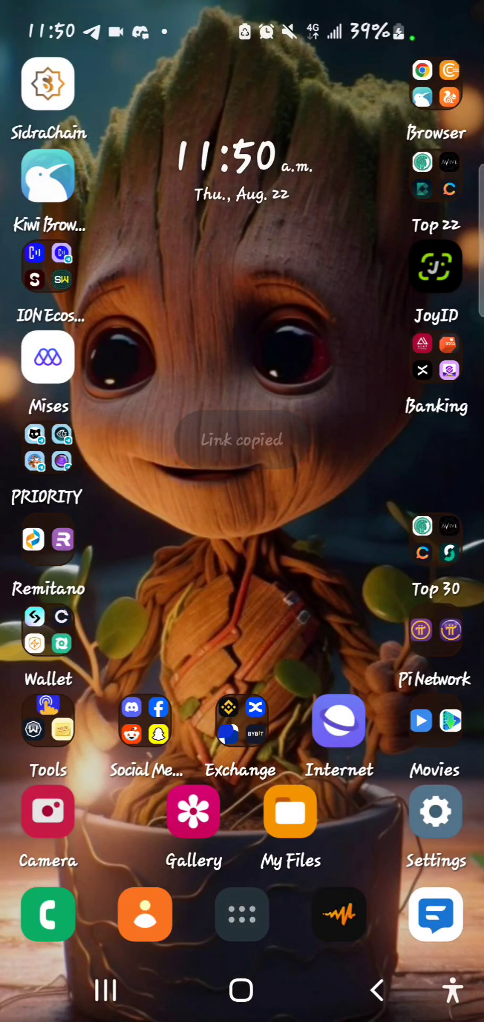
Step: Relaunch Phantom and switch to its built-in site explorer
click(48, 630)
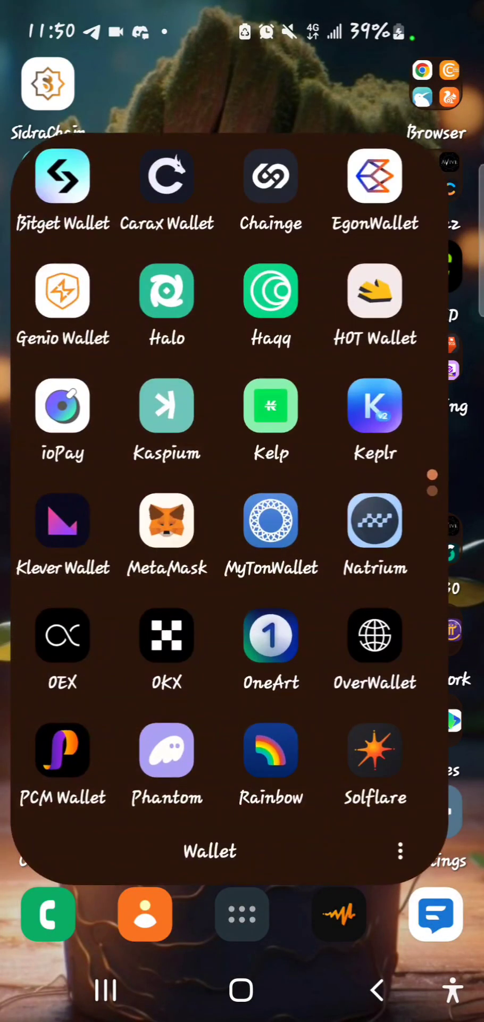
mouse_move(360, 479)
mouse_down()
mouse_move(96, 479)
mouse_move(360, 479)
mouse_up()
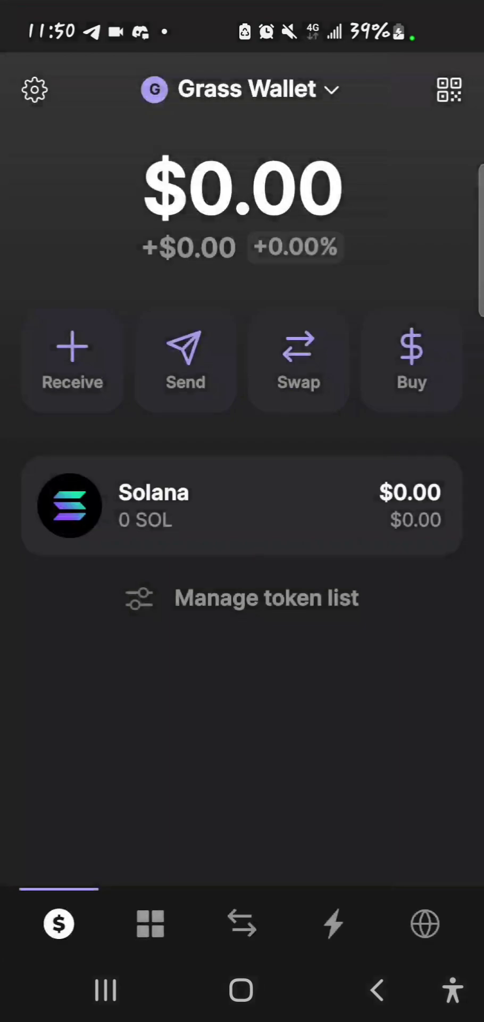
click(425, 924)
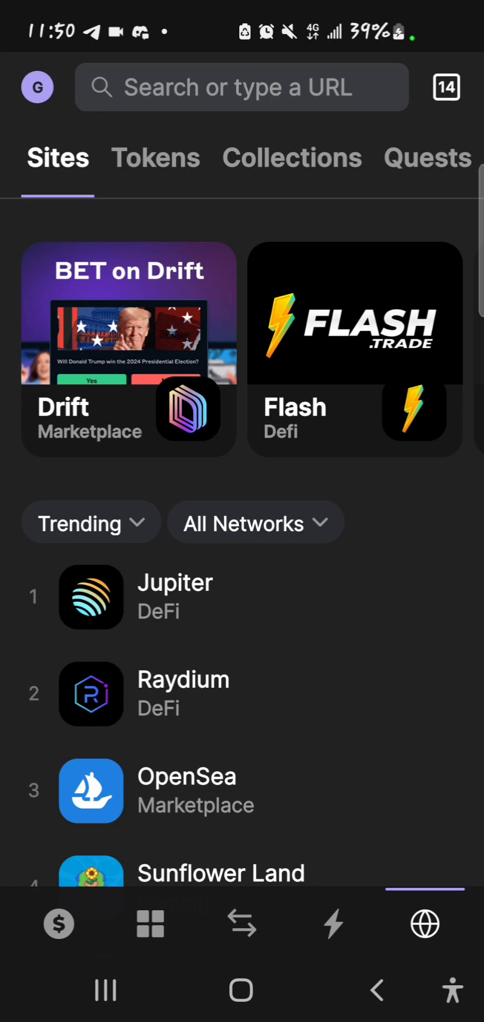
Step: Paste the copied Grass dashboard URL and load the page
click(149, 84)
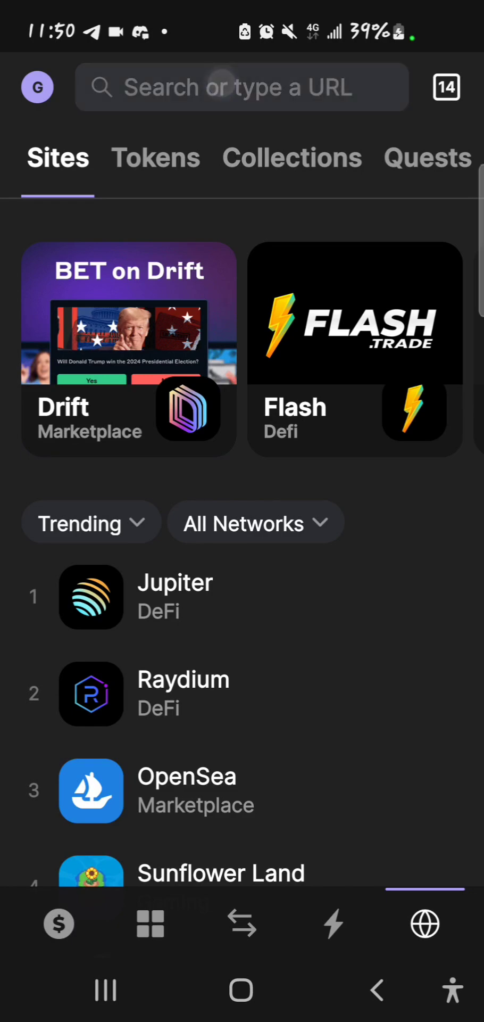
click(267, 647)
key(Return)
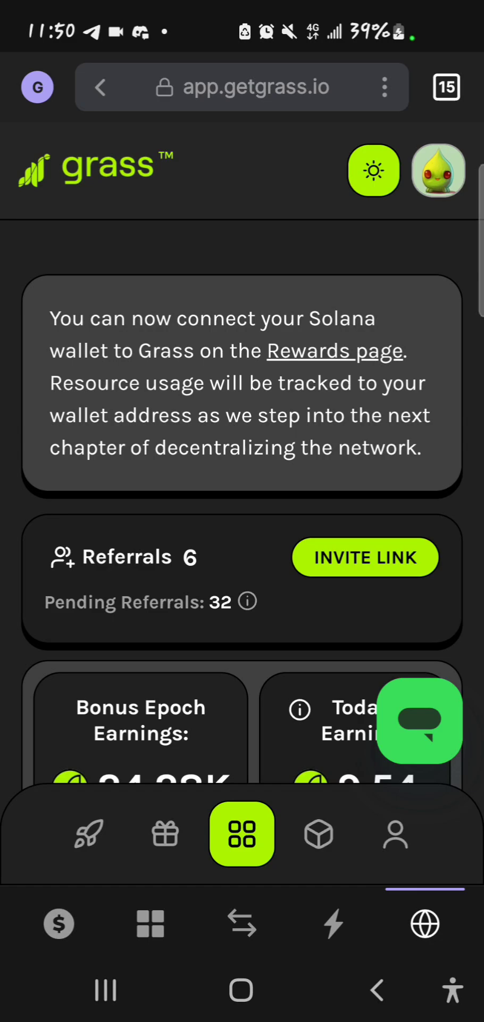
scroll(242, 503, down, 10)
scroll(311, 702, down, 3)
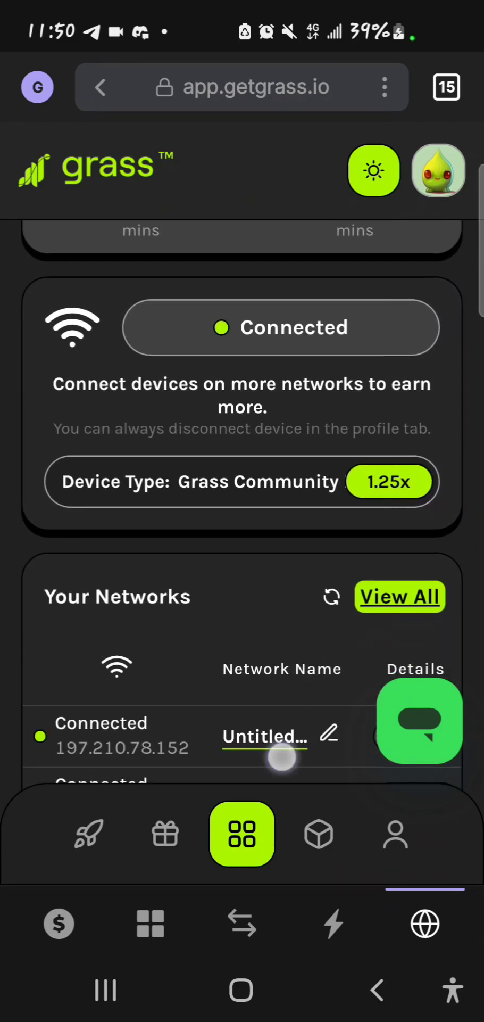
scroll(271, 690, up, 10)
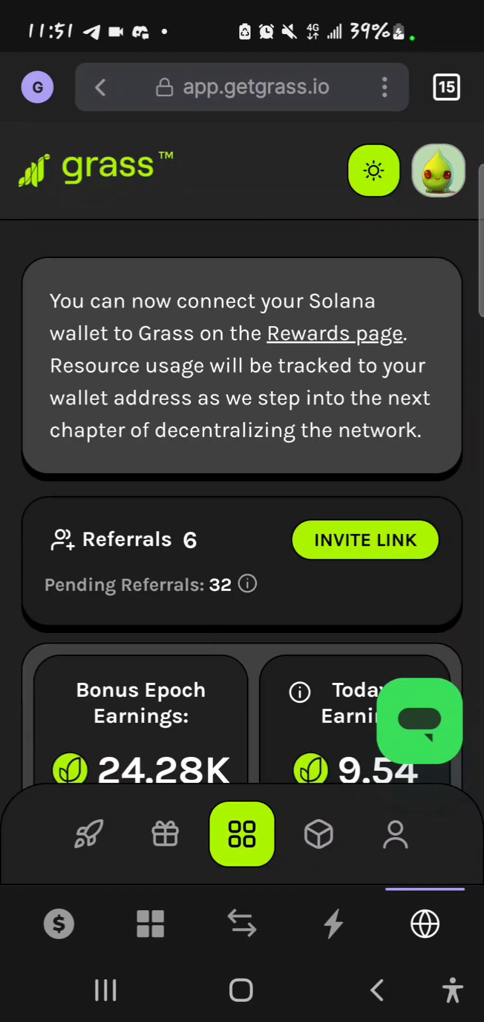
Step: Go to the Grass profile page with the verified account and wallet address
click(396, 835)
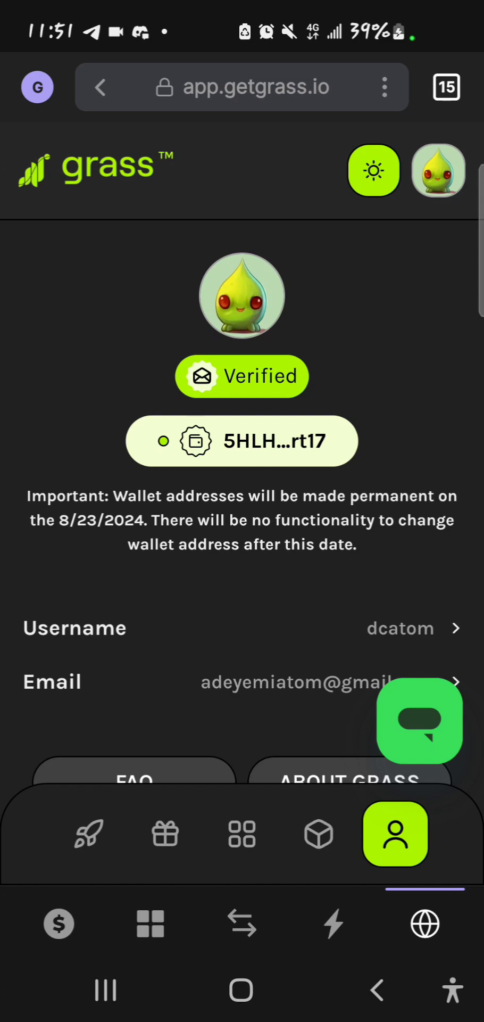
Step: Change the connected wallet to Phantom, then view the rewards verification steps
click(194, 440)
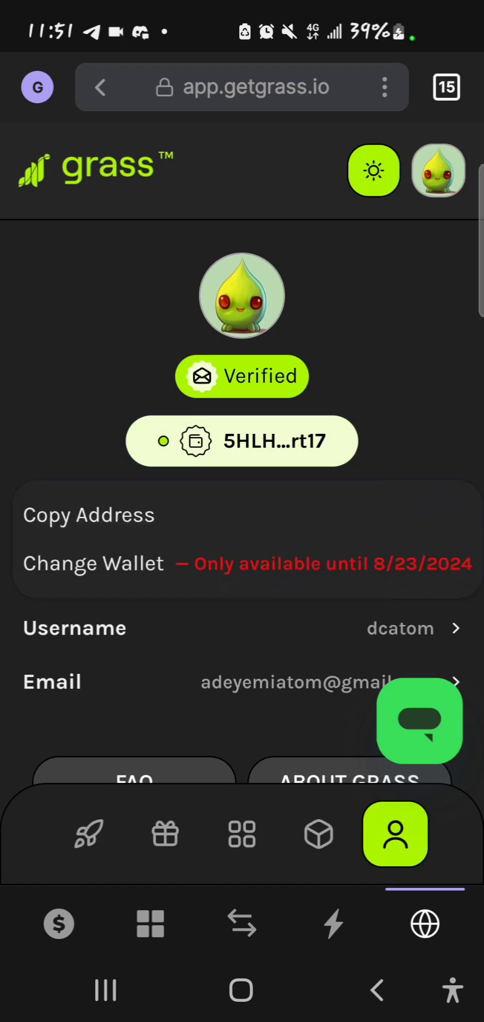
click(256, 561)
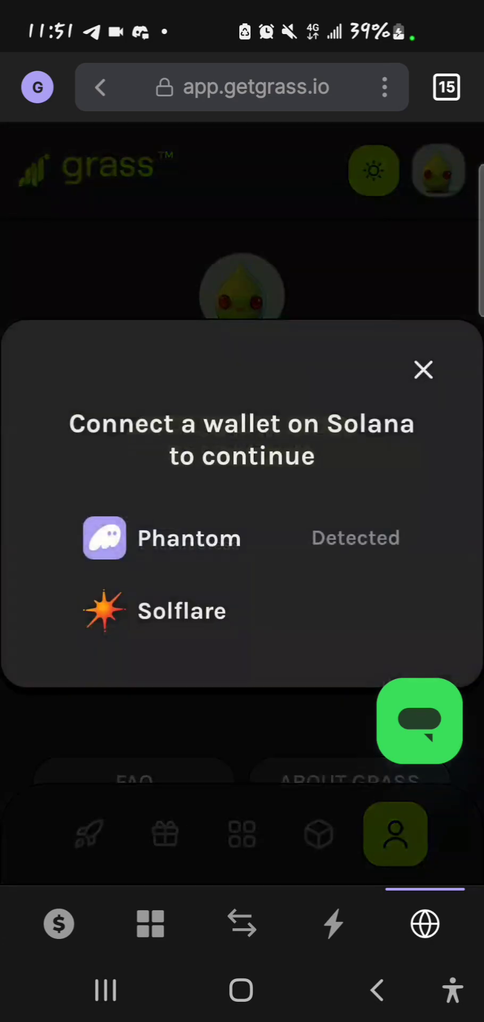
click(306, 544)
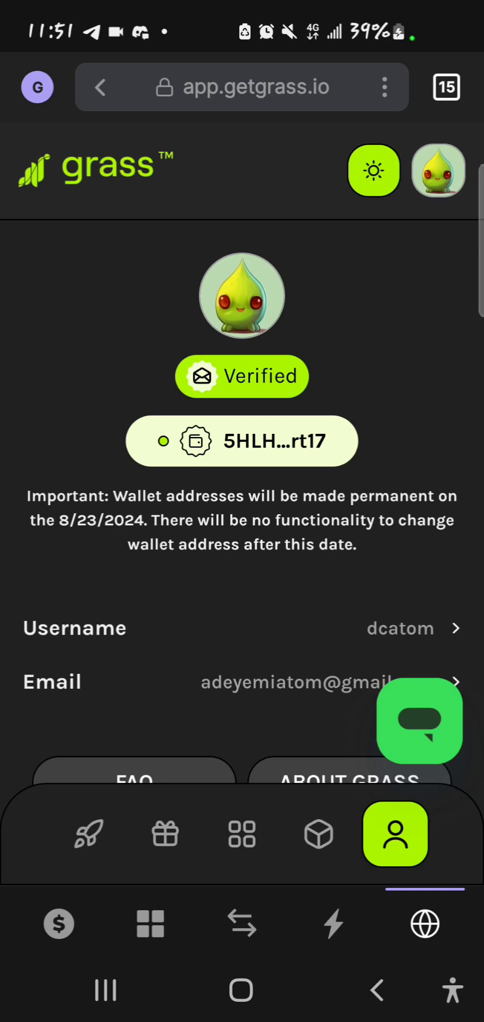
click(165, 834)
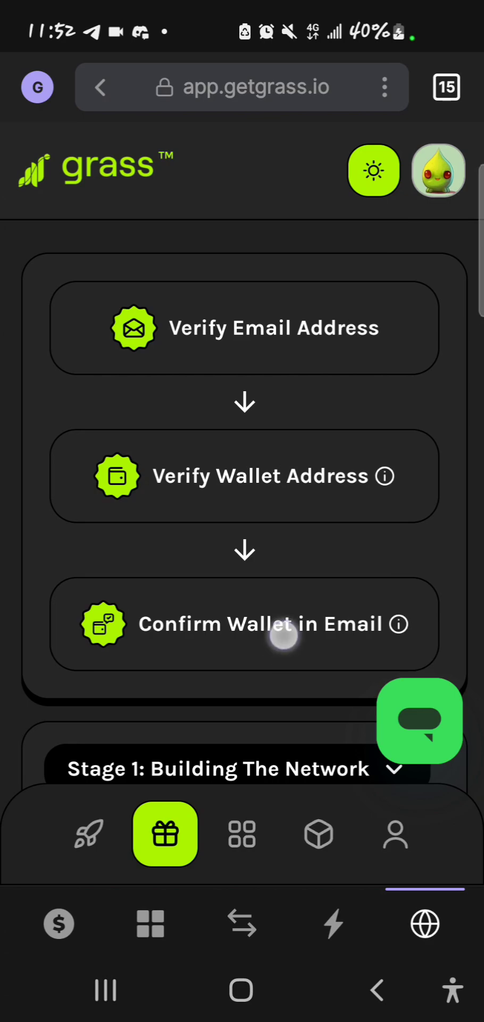
scroll(283, 635, down, 5)
scroll(242, 511, up, 5)
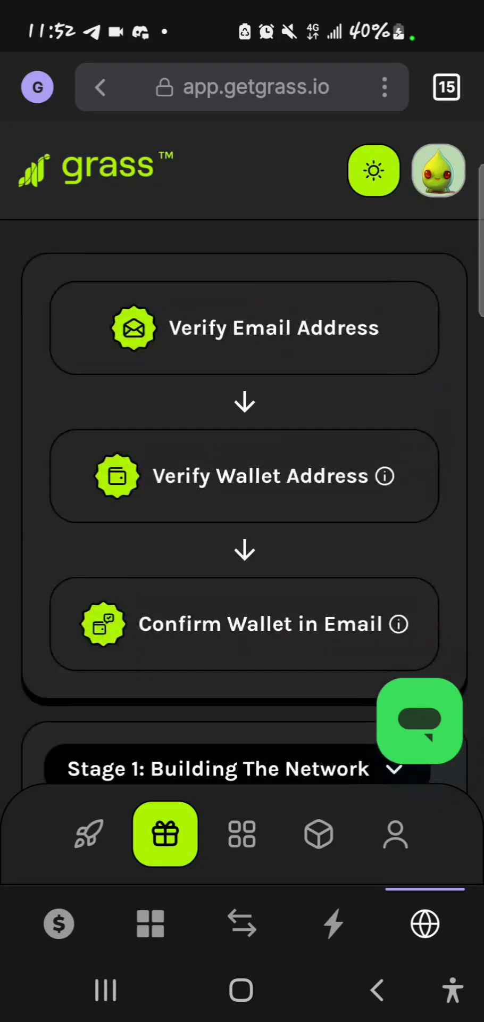
Step: Return to the profile page showing the verified wallet address
click(395, 834)
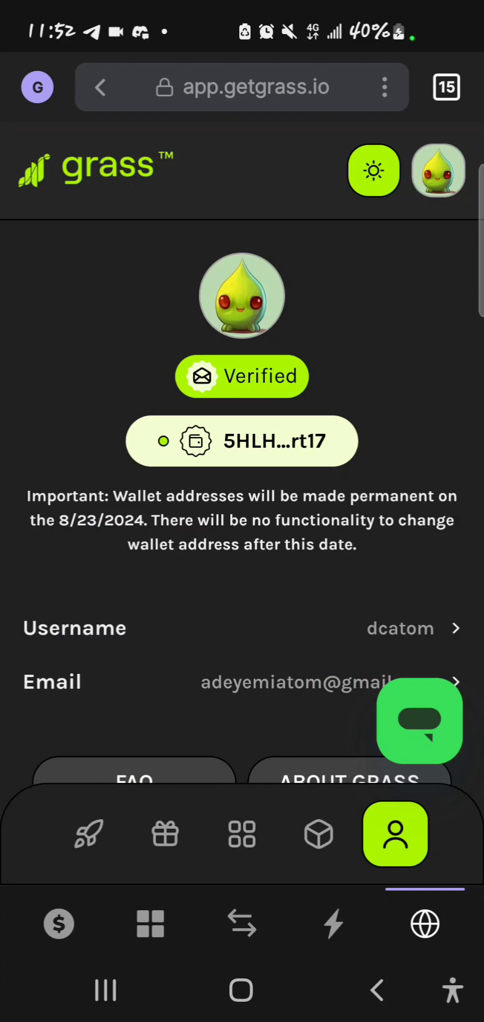
scroll(290, 655, down, 3)
scroll(231, 814, up, 3)
Step: Switch back to the main dashboard with earnings and networks
click(242, 833)
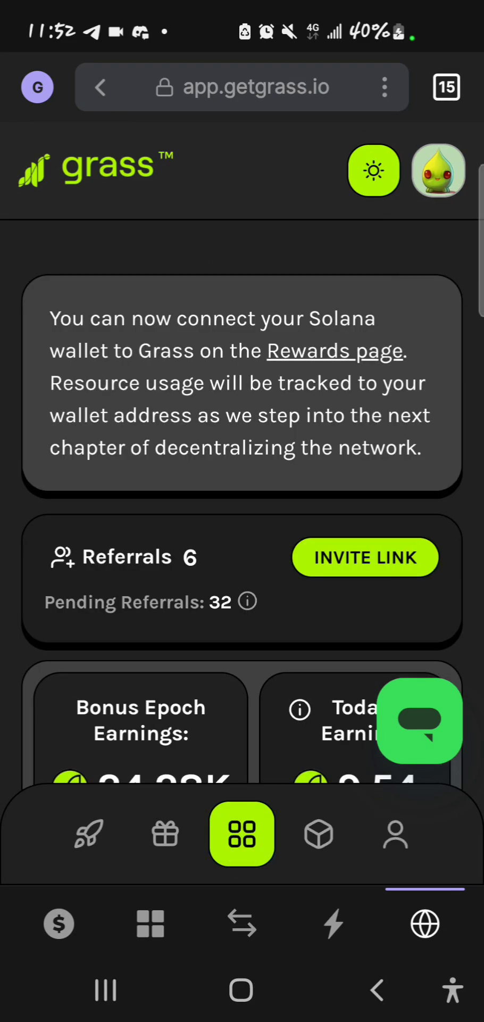
scroll(242, 559, down, 3)
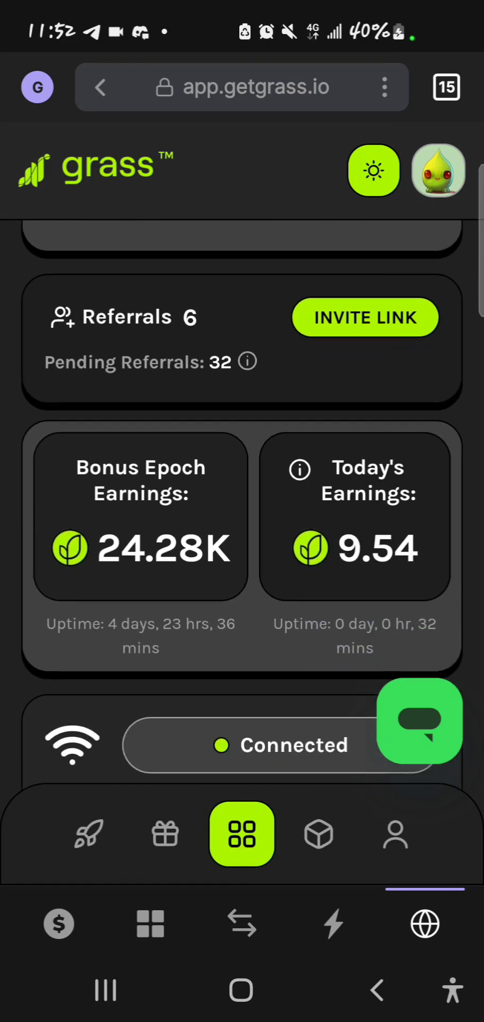
scroll(324, 667, down, 5)
scroll(323, 667, down, 2)
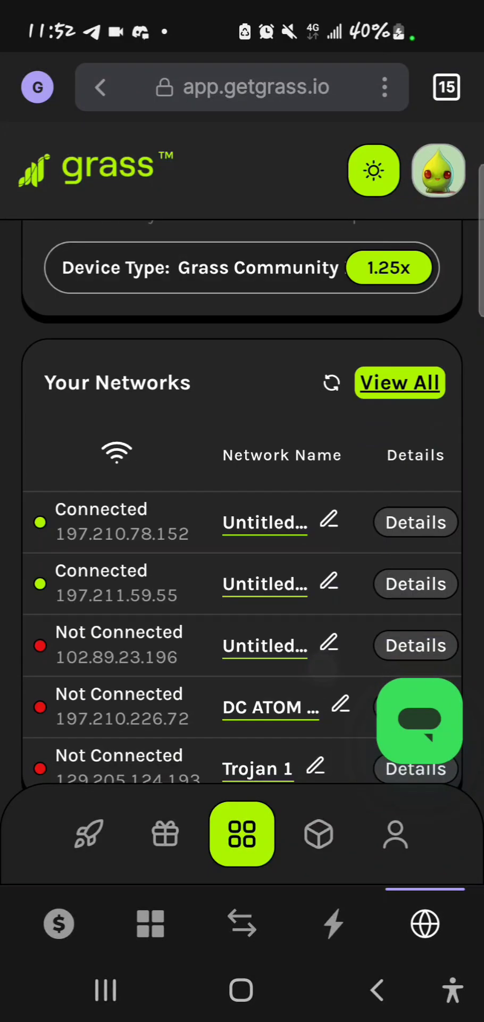
scroll(276, 672, up, 10)
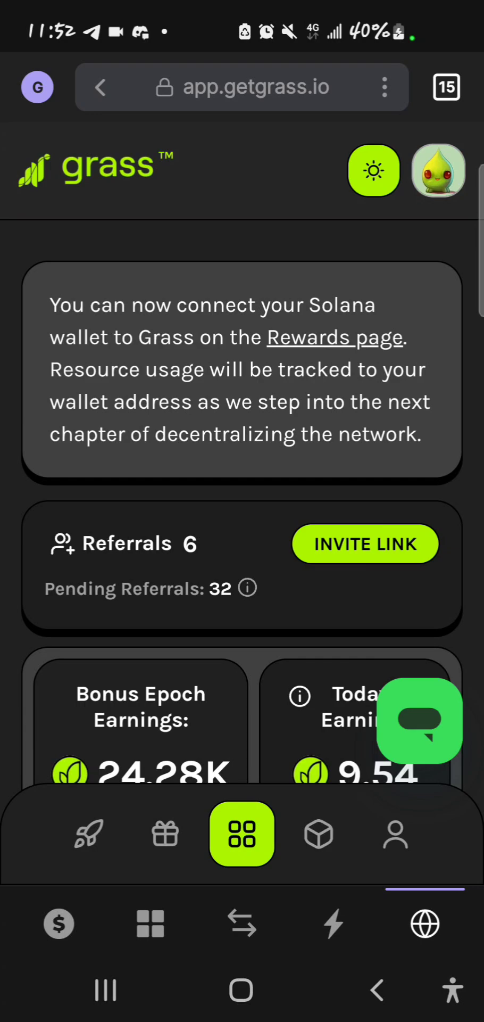
scroll(292, 722, down, 10)
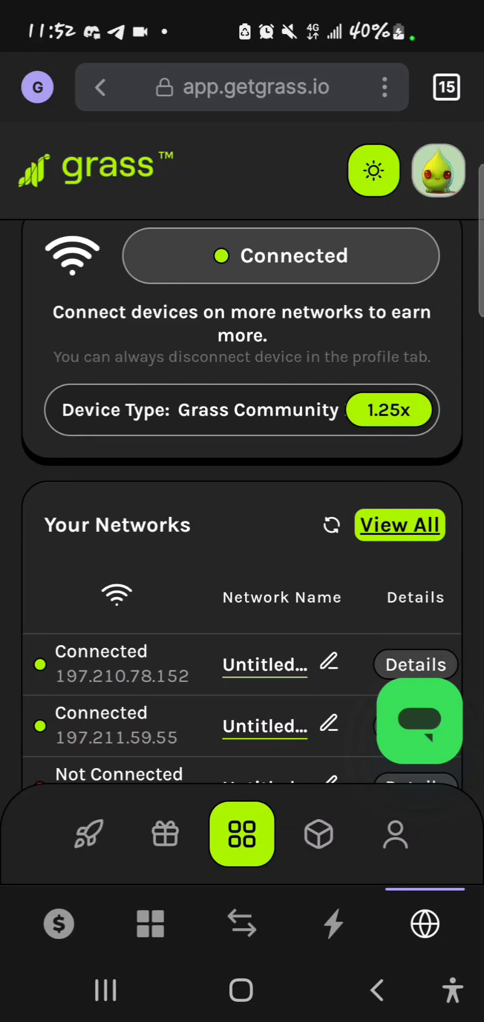
scroll(263, 719, up, 2)
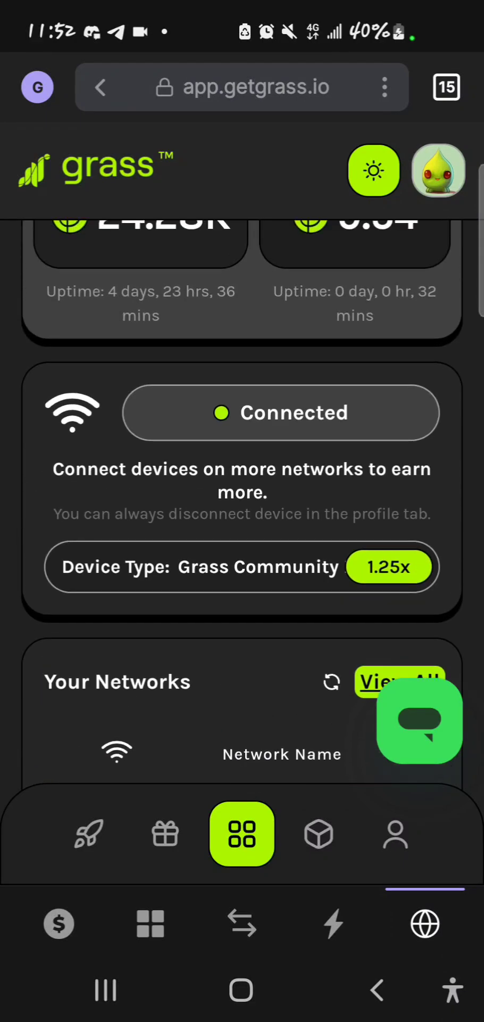
scroll(273, 706, up, 7)
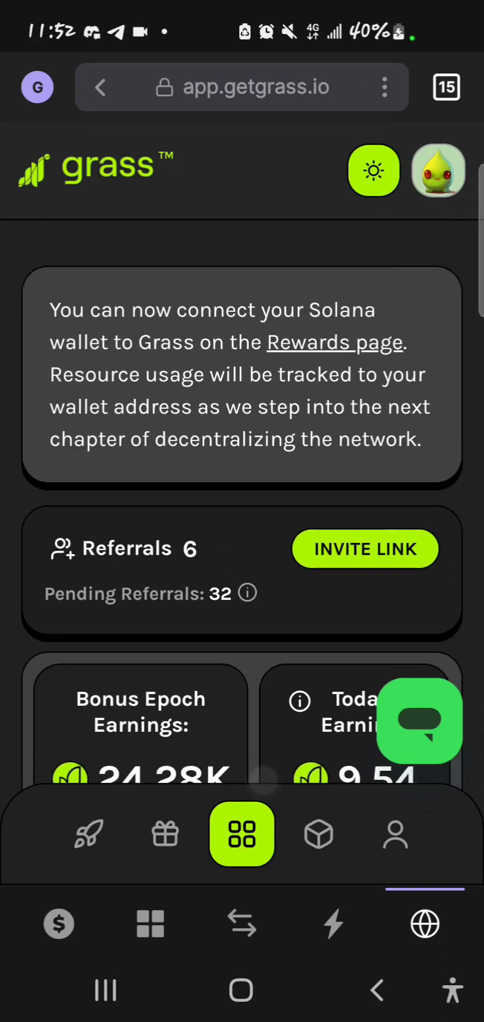
scroll(266, 773, up, 1)
scroll(263, 742, down, 2)
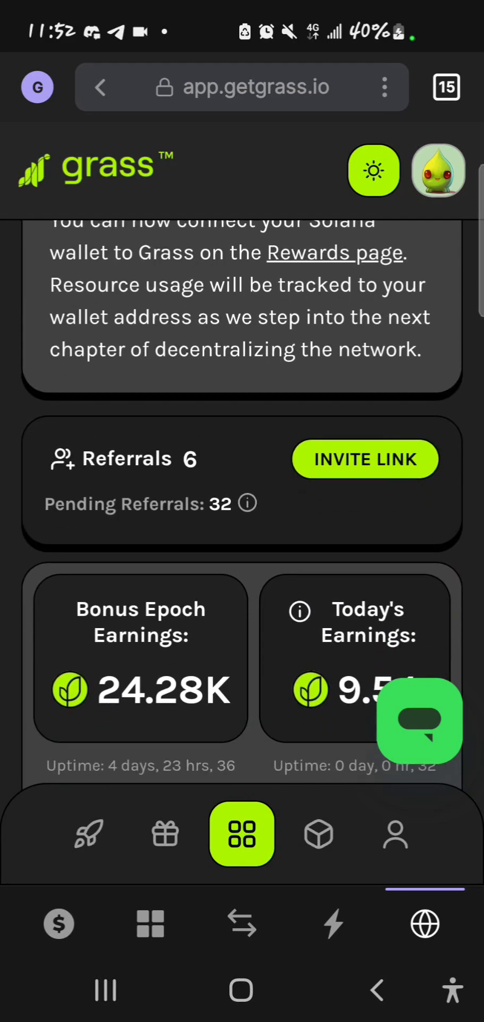
scroll(263, 742, up, 1)
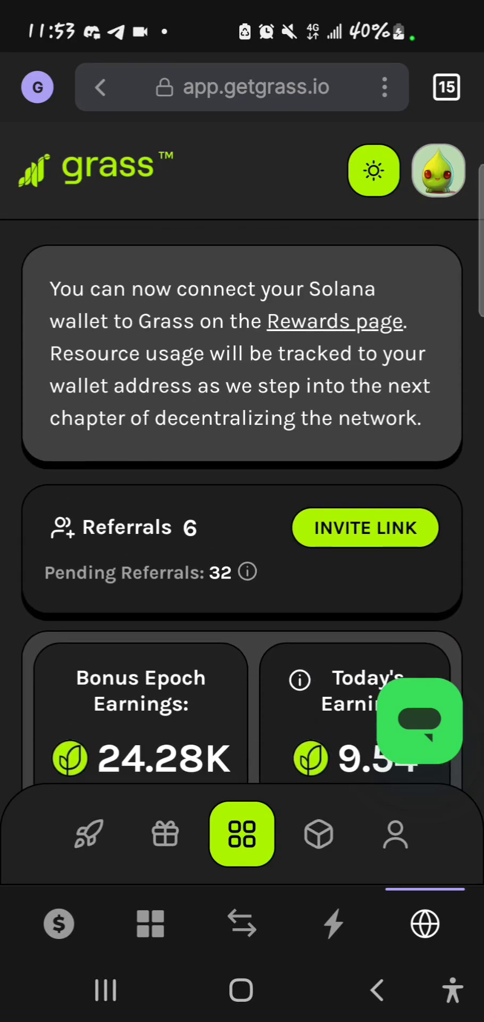